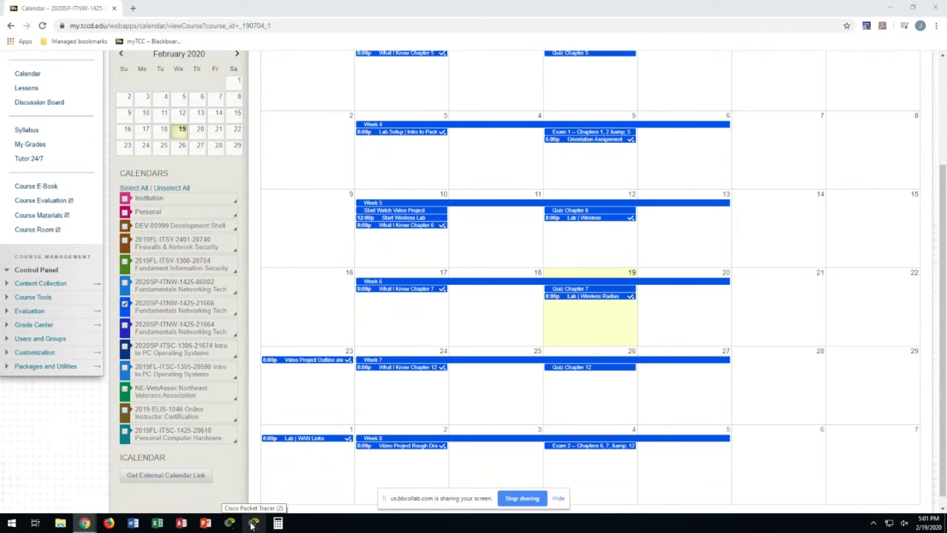
# Sign in to Packet Tracer with the Netacad account e-mail and password
pyautogui.click(252, 523)
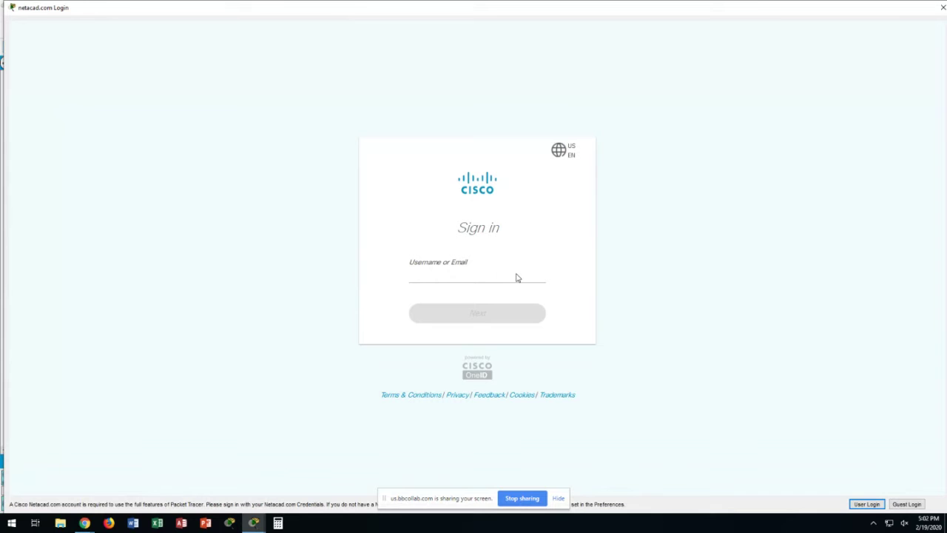
pyautogui.click(413, 275)
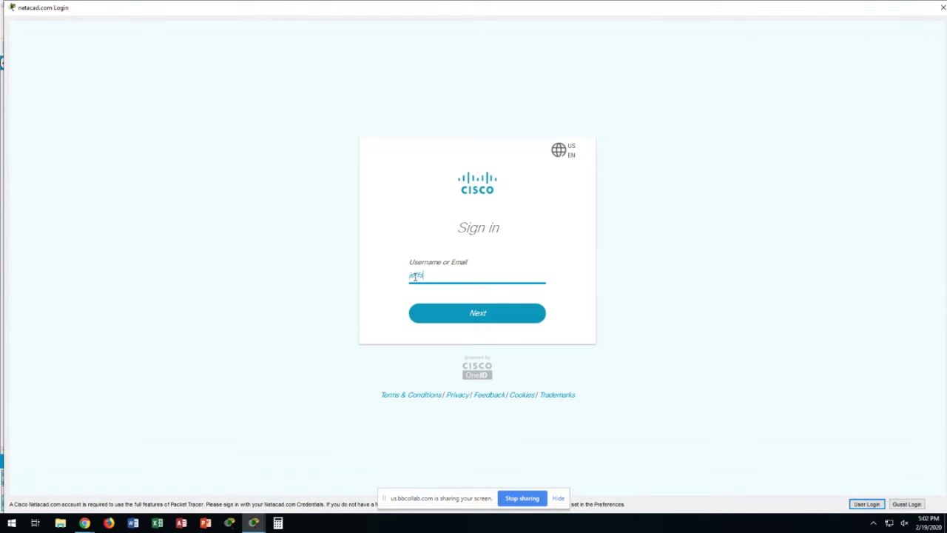
pyautogui.press('Return')
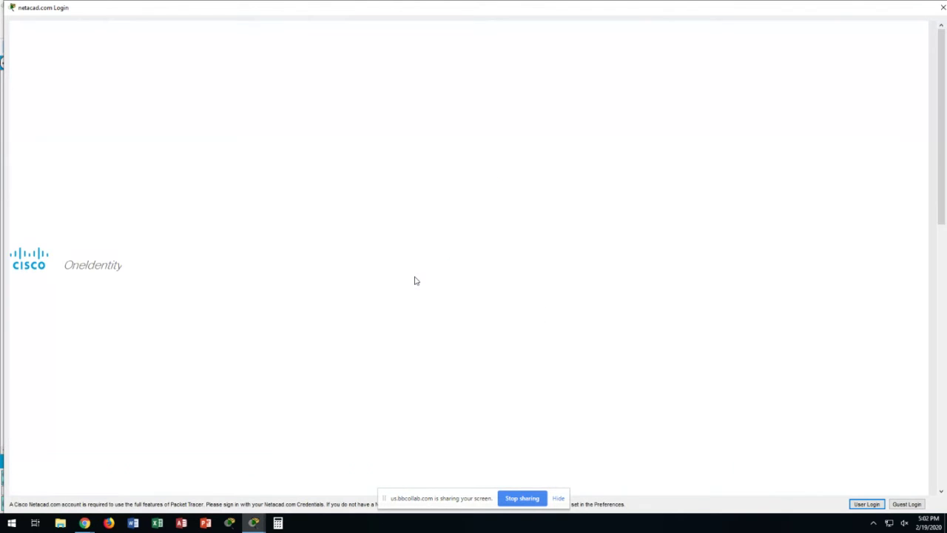
pyautogui.write('********')
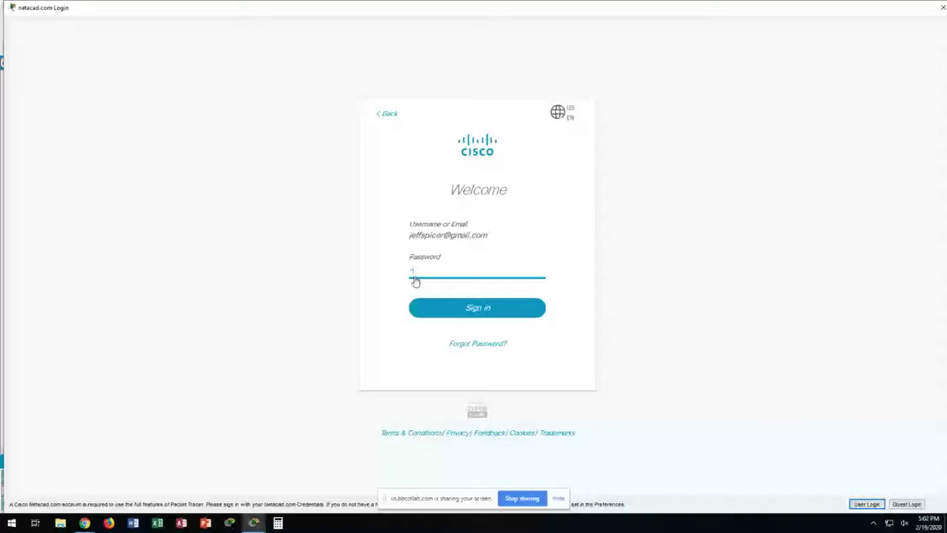
pyautogui.press('Return')
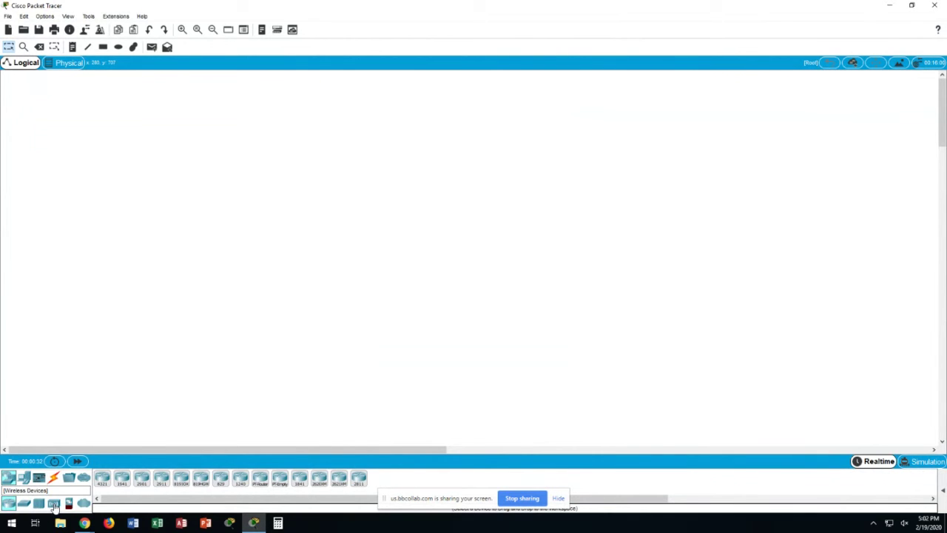
# Place two DSL modems, a cloud above them, and a server above the cloud
pyautogui.click(54, 504)
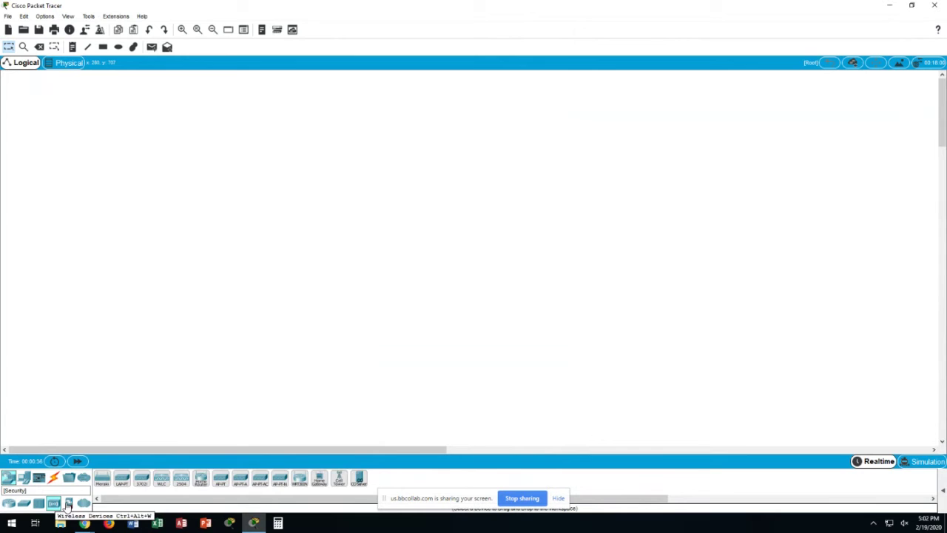
pyautogui.click(84, 503)
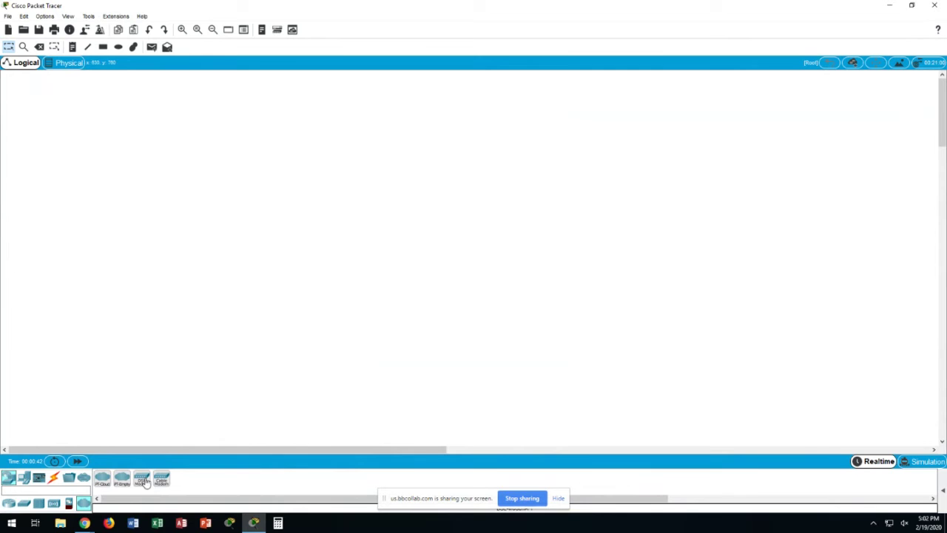
pyautogui.moveTo(146, 482); pyautogui.dragTo(265, 213)
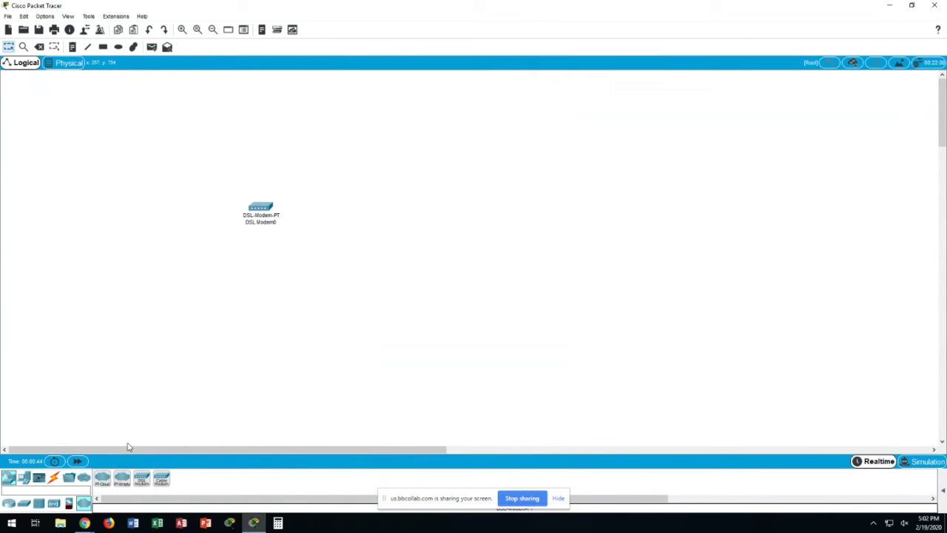
pyautogui.moveTo(141, 479); pyautogui.dragTo(361, 214)
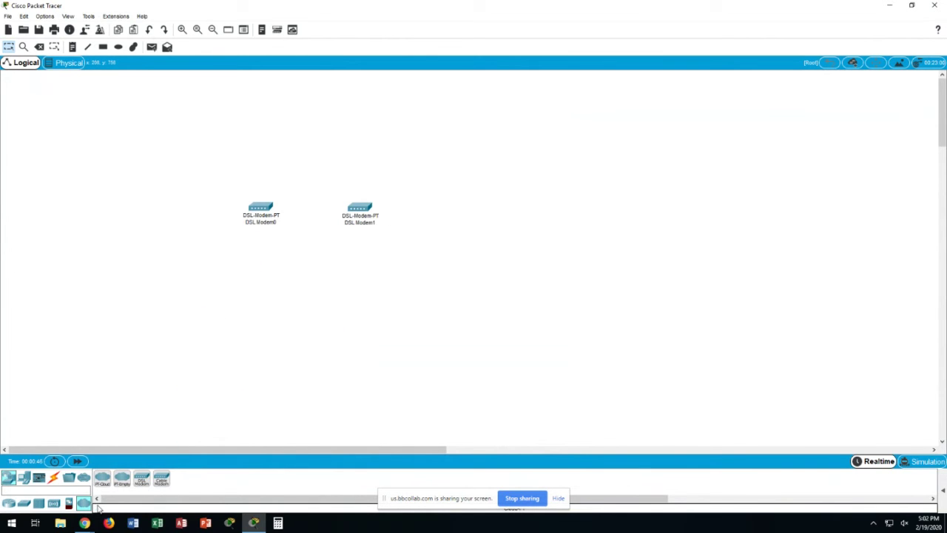
pyautogui.moveTo(104, 477); pyautogui.dragTo(318, 148)
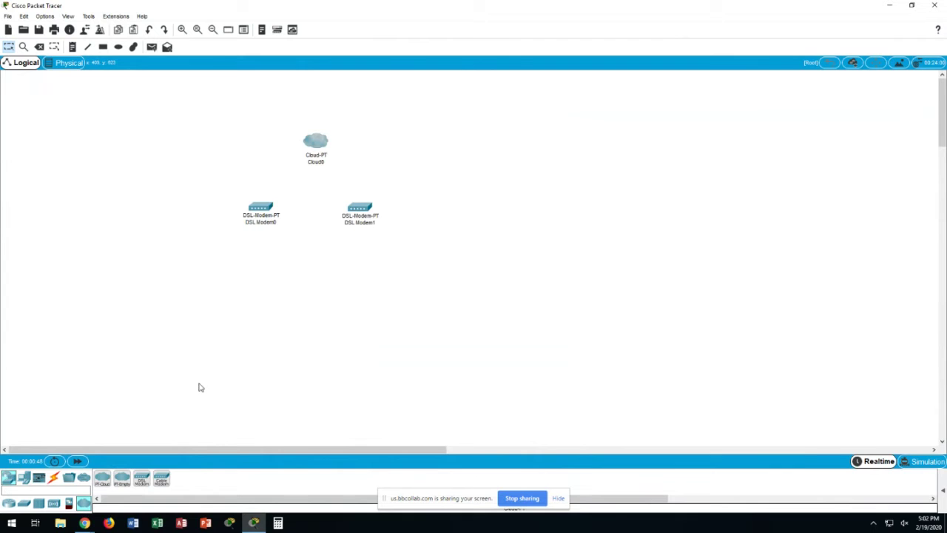
pyautogui.click(23, 477)
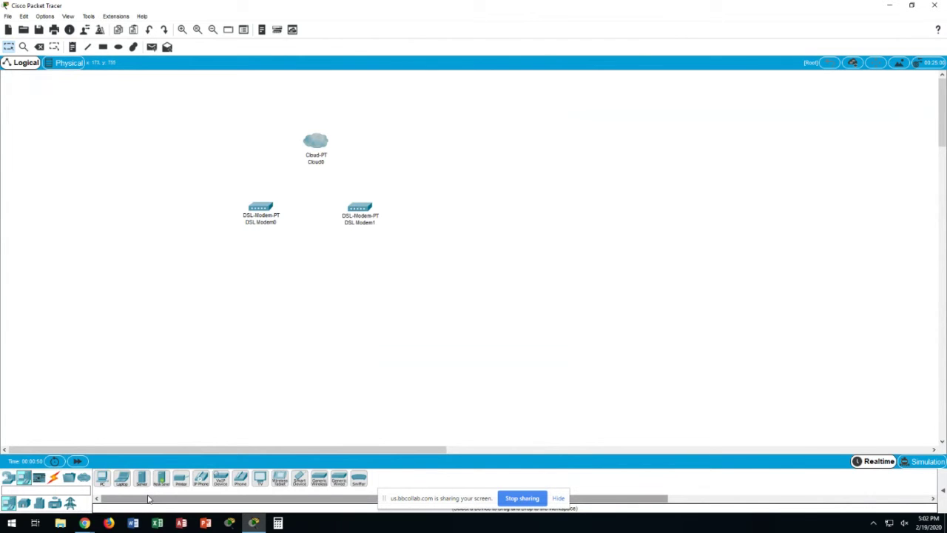
pyautogui.moveTo(143, 480); pyautogui.dragTo(307, 148)
pyautogui.moveTo(295, 108); pyautogui.dragTo(295, 108)
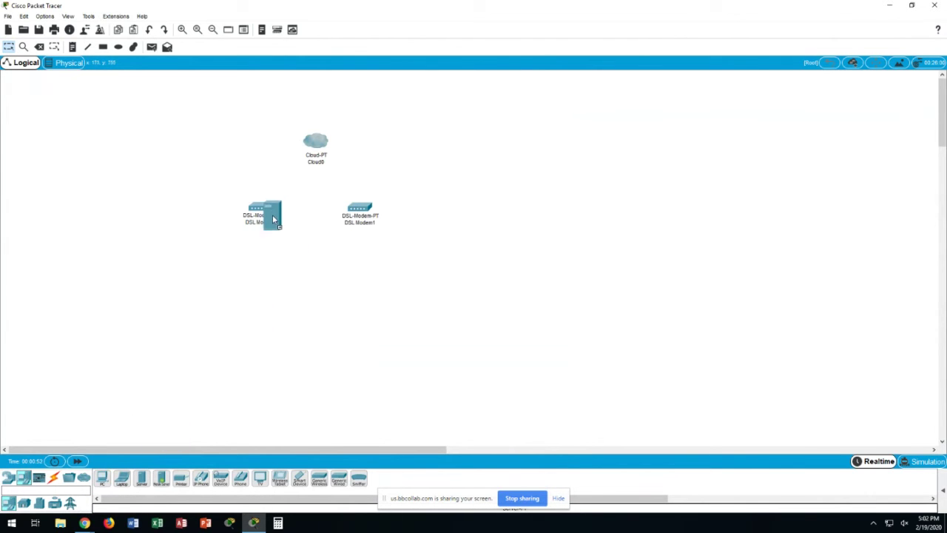
# Add a generic Switch0 below DSL Modem0 and a 2960 Switch1 below DSL Modem1
pyautogui.click(8, 477)
pyautogui.click(24, 503)
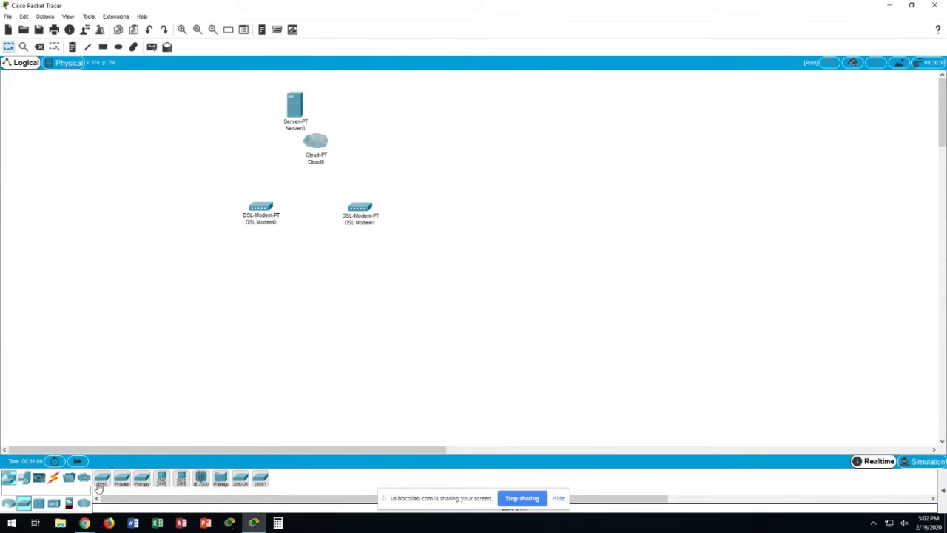
pyautogui.moveTo(120, 481); pyautogui.dragTo(228, 274)
pyautogui.click(227, 274)
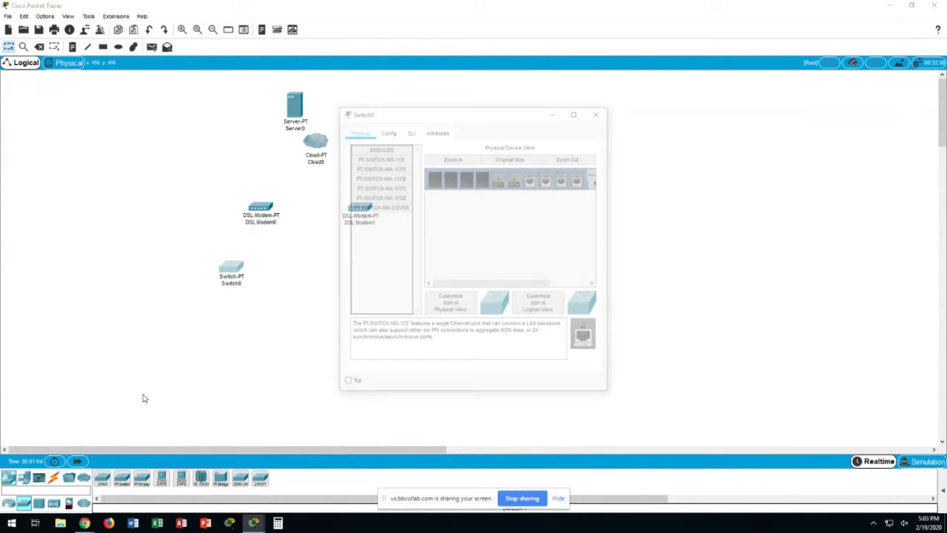
pyautogui.click(607, 108)
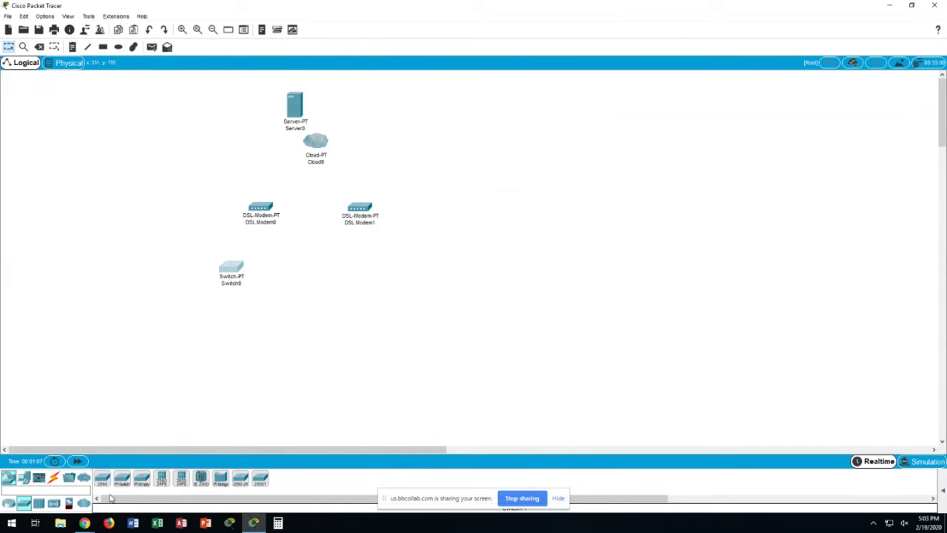
pyautogui.moveTo(121, 480); pyautogui.dragTo(372, 268)
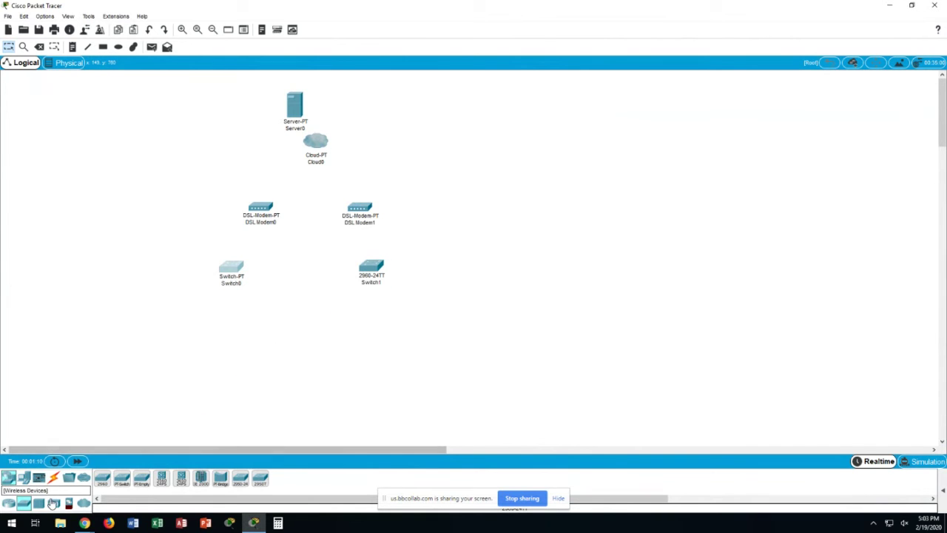
pyautogui.click(53, 477)
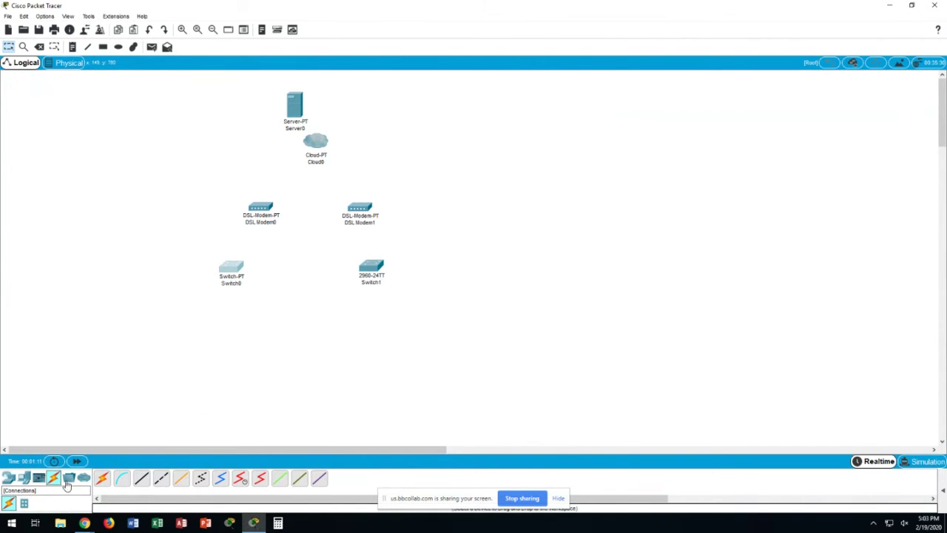
# Cable each DSL modem's Port 1 to the switch below it with copper straight-through cables
pyautogui.click(141, 480)
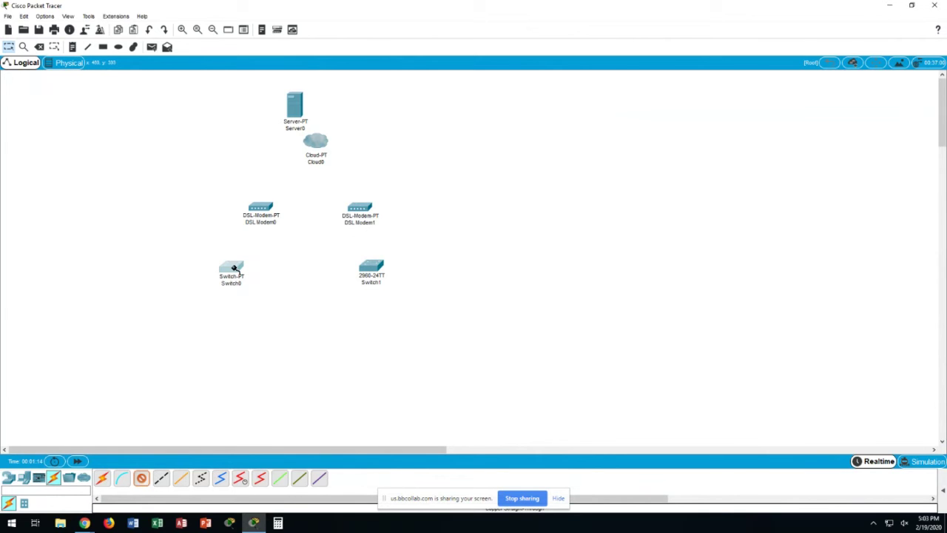
pyautogui.click(261, 212)
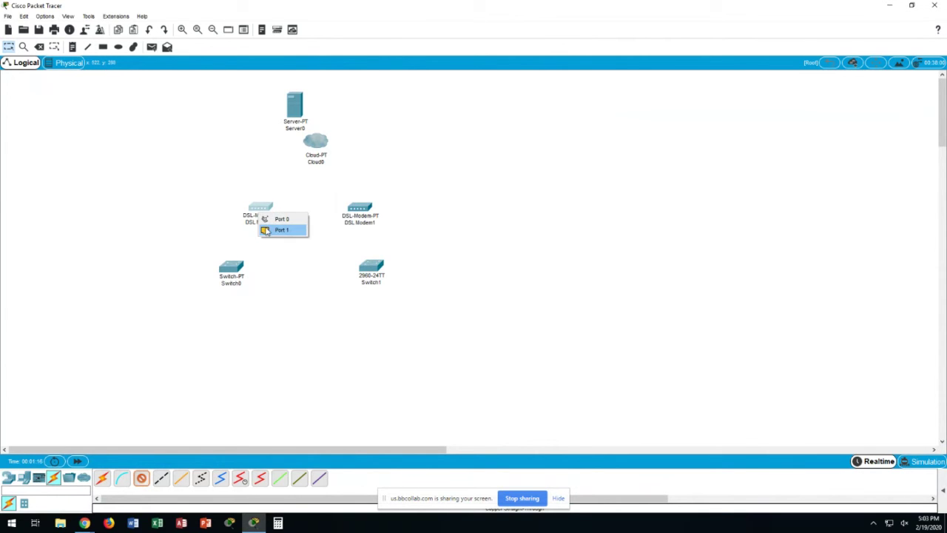
pyautogui.click(275, 230)
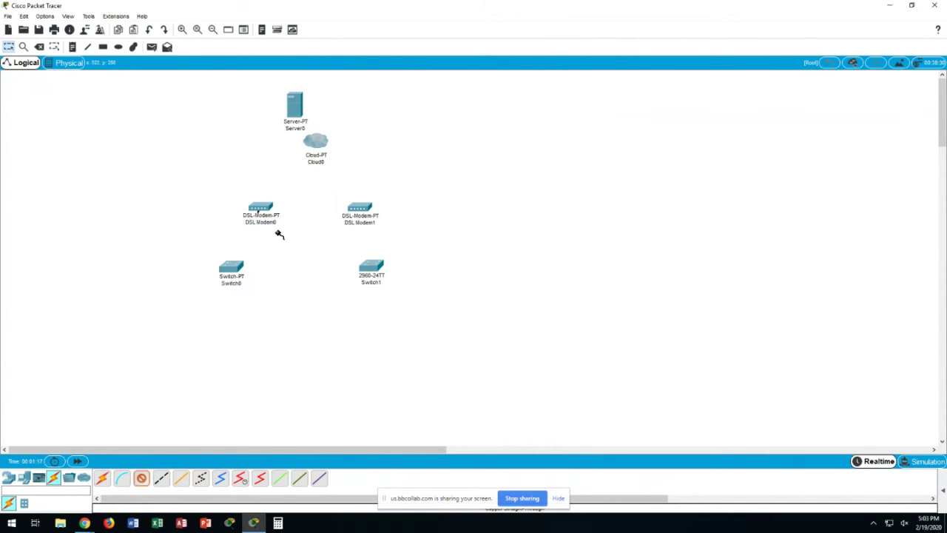
pyautogui.click(234, 267)
pyautogui.click(247, 283)
pyautogui.click(357, 211)
pyautogui.click(362, 227)
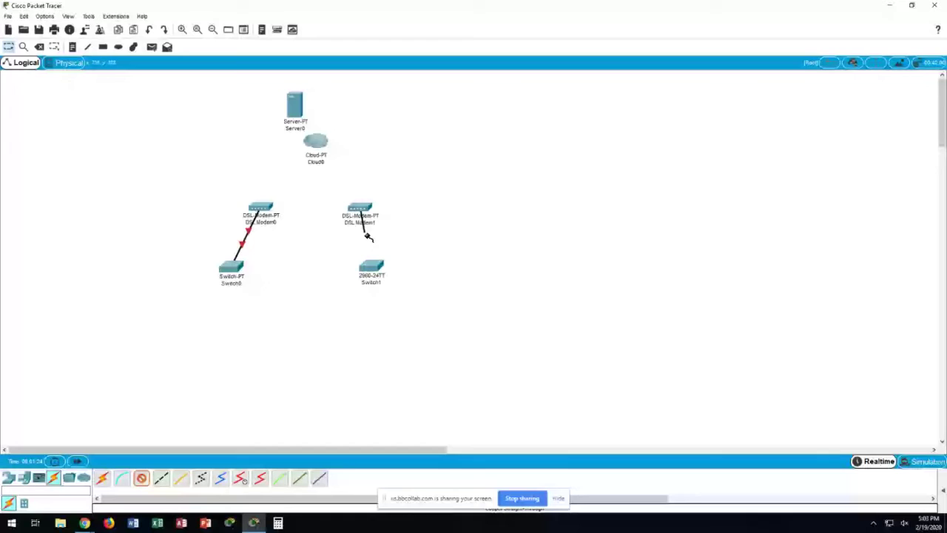
pyautogui.click(369, 265)
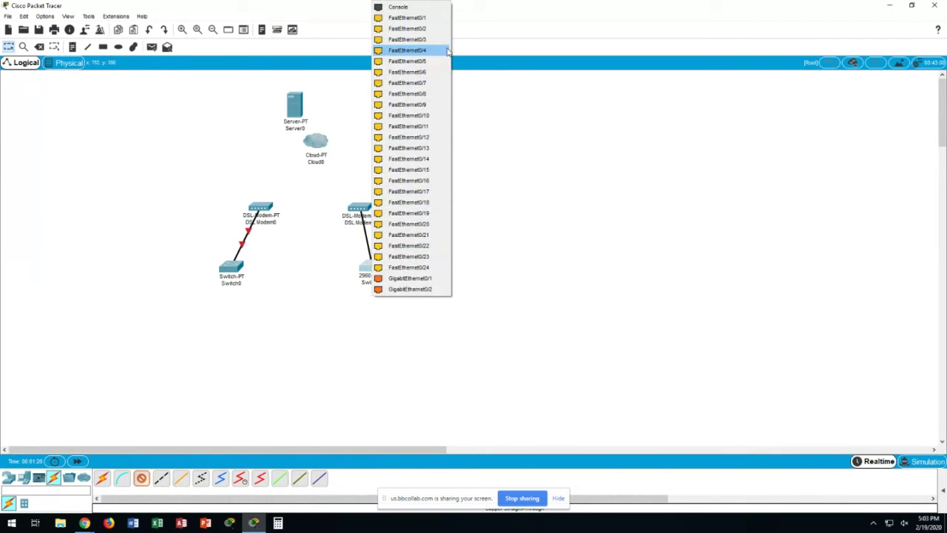
pyautogui.click(426, 22)
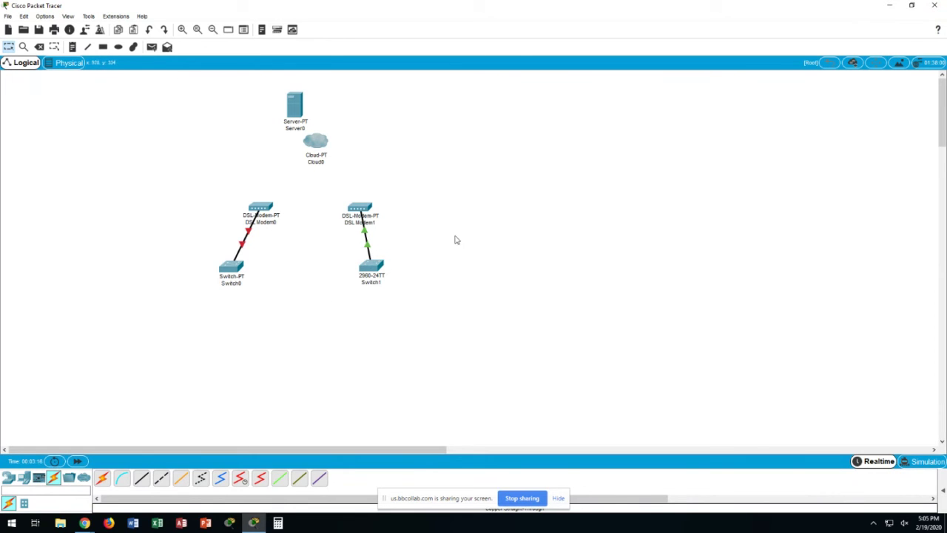
# Close the Packet Tracer window
pyautogui.click(935, 6)
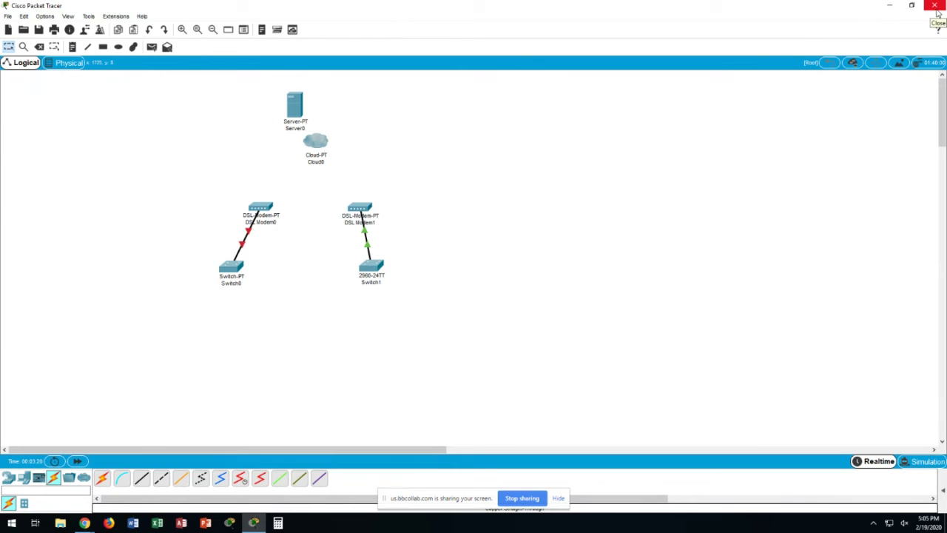
# Exit Packet Tracer without saving, then open Blackboard's Lessons 'Weeks 5-8 | Chapters 6, 7, & 12' folder
pyautogui.click(505, 267)
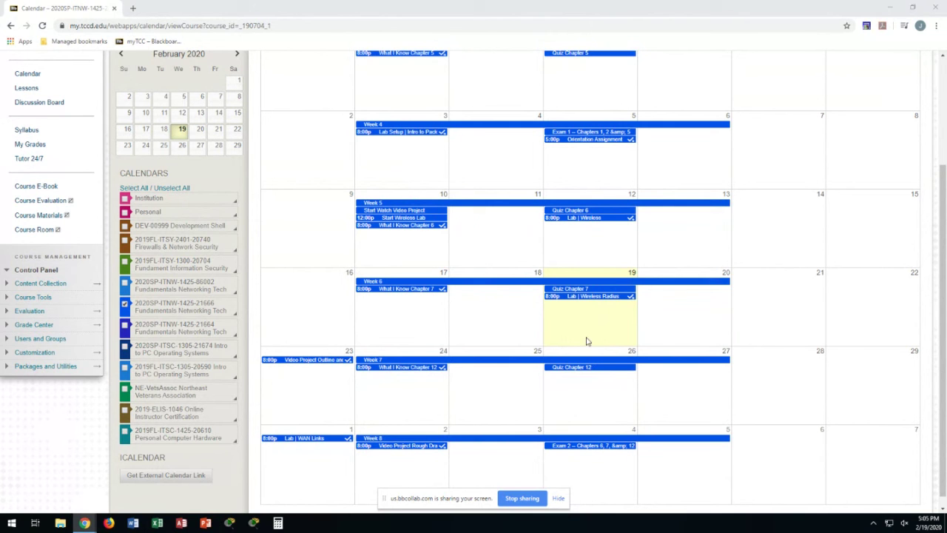
pyautogui.scroll(-1, 581, 383)
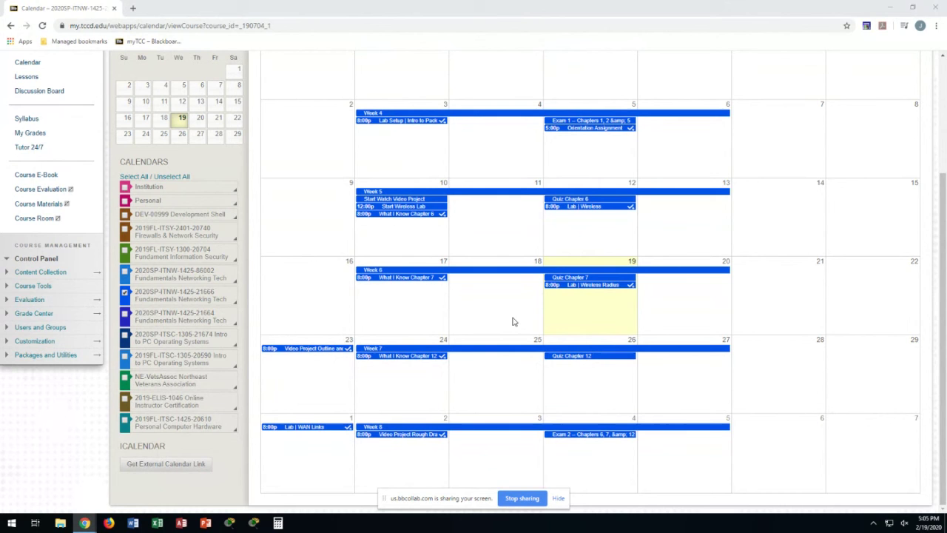
pyautogui.scroll(3, 543, 345)
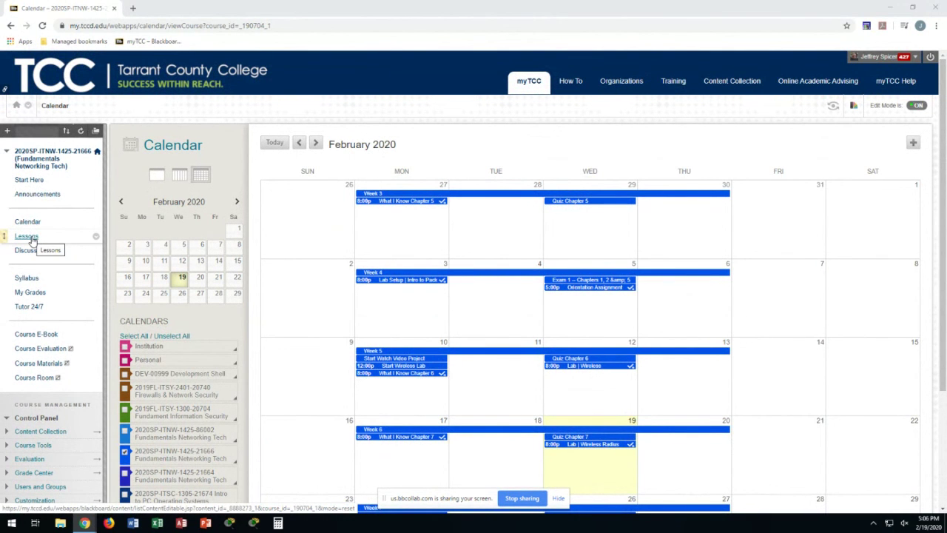
pyautogui.click(32, 239)
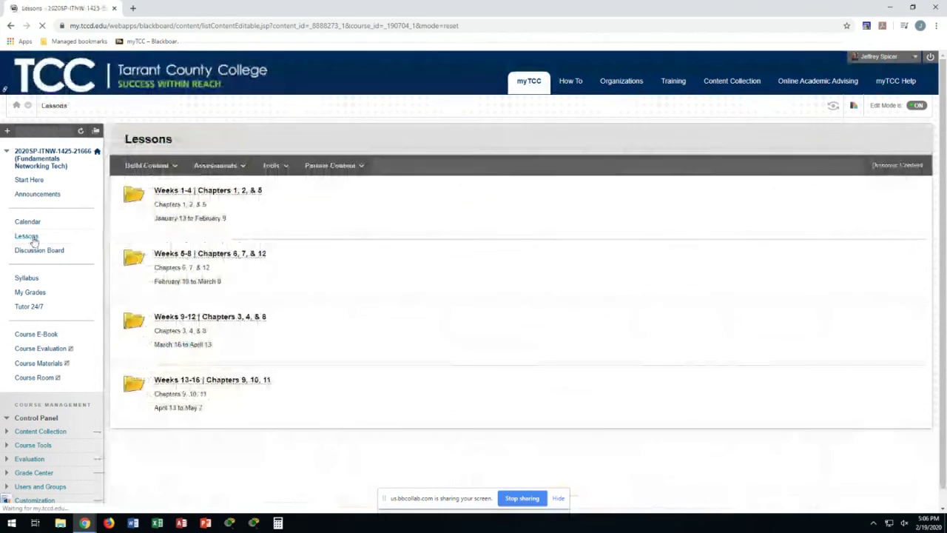
pyautogui.click(189, 253)
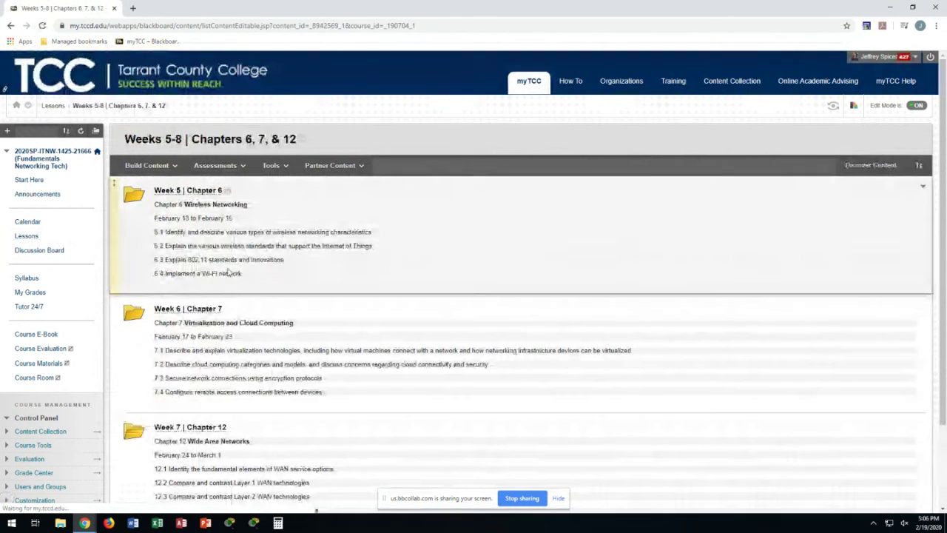
# Open the Week 6 | Chapter 7 folder and scroll through its quiz, slides, lab and Virtualization Report
pyautogui.click(205, 311)
pyautogui.scroll(-4, 312, 309)
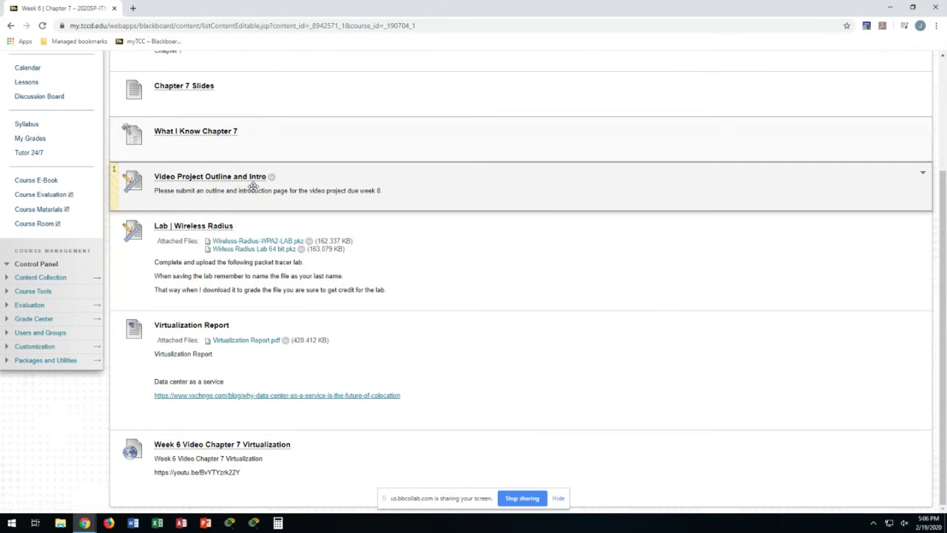
pyautogui.scroll(2, 231, 151)
pyautogui.scroll(-2, 230, 150)
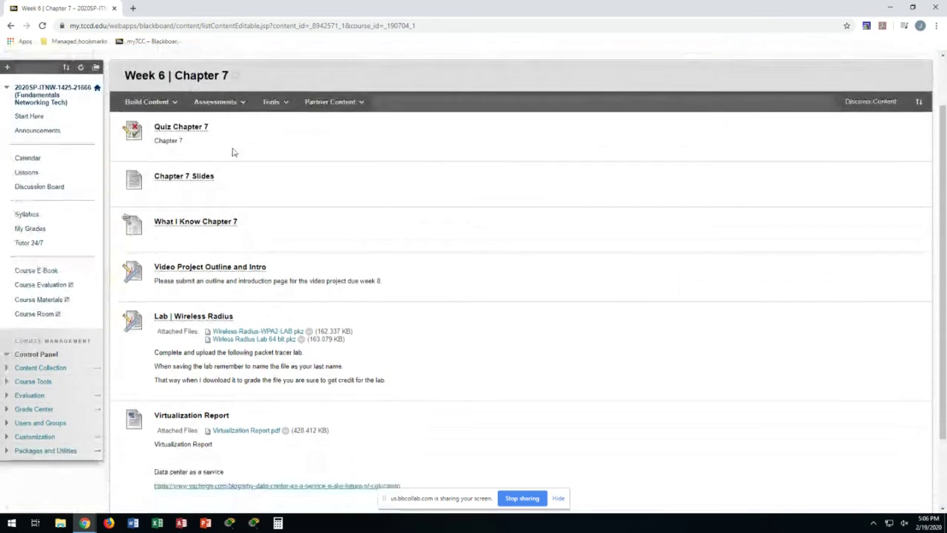